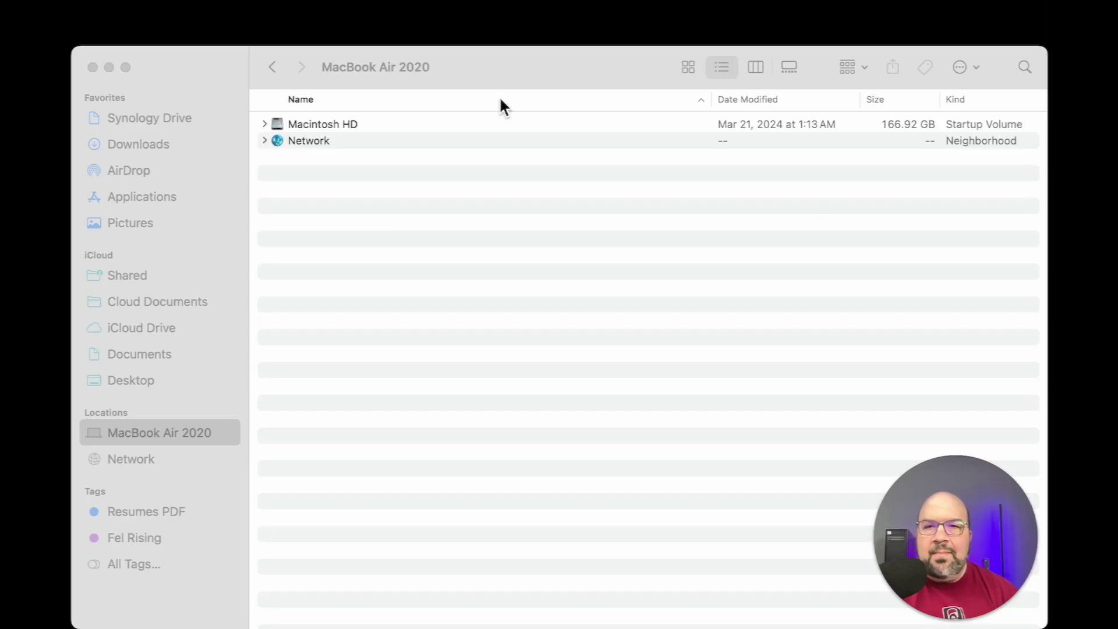
# - Check the FreeAgent GoFlex Drive's details in its Get Info window
pyautogui.click(500, 69)
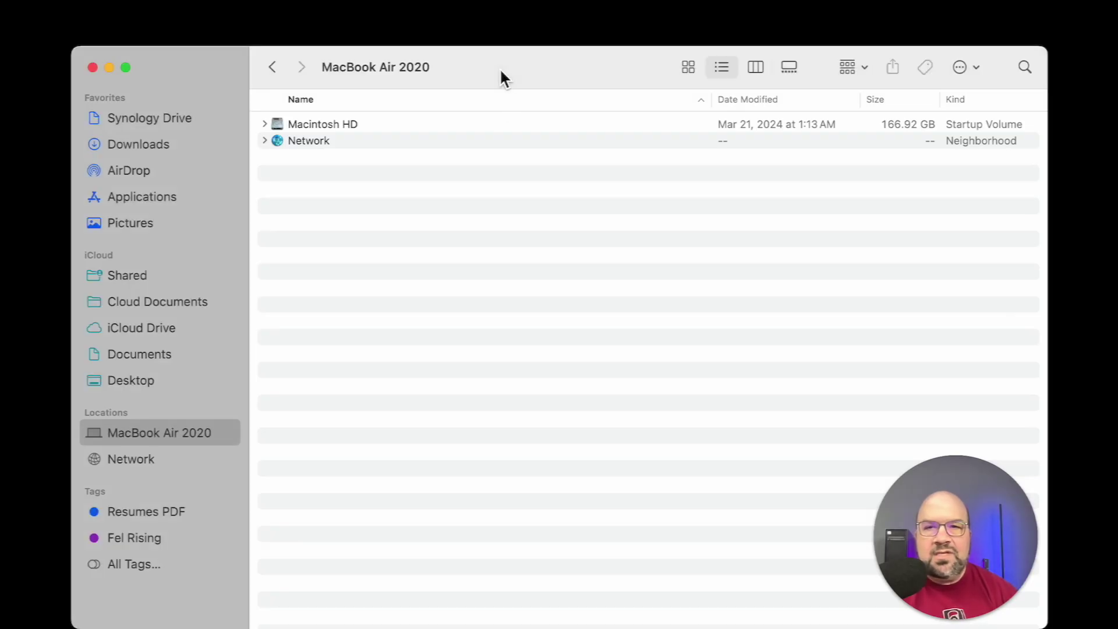
pyautogui.click(302, 124)
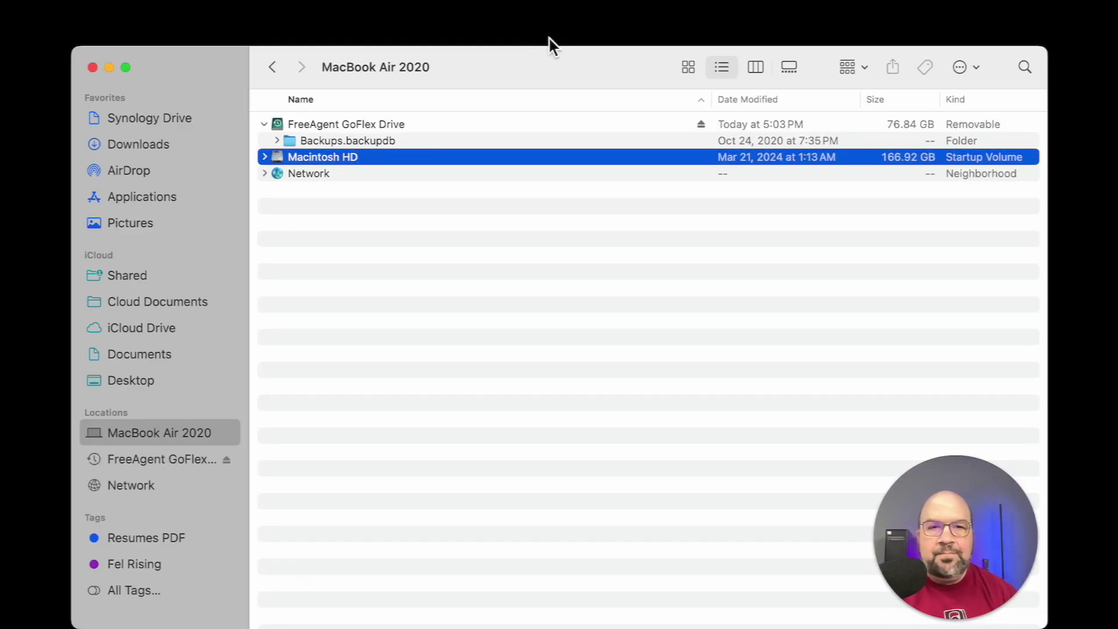
pyautogui.rightClick(368, 121)
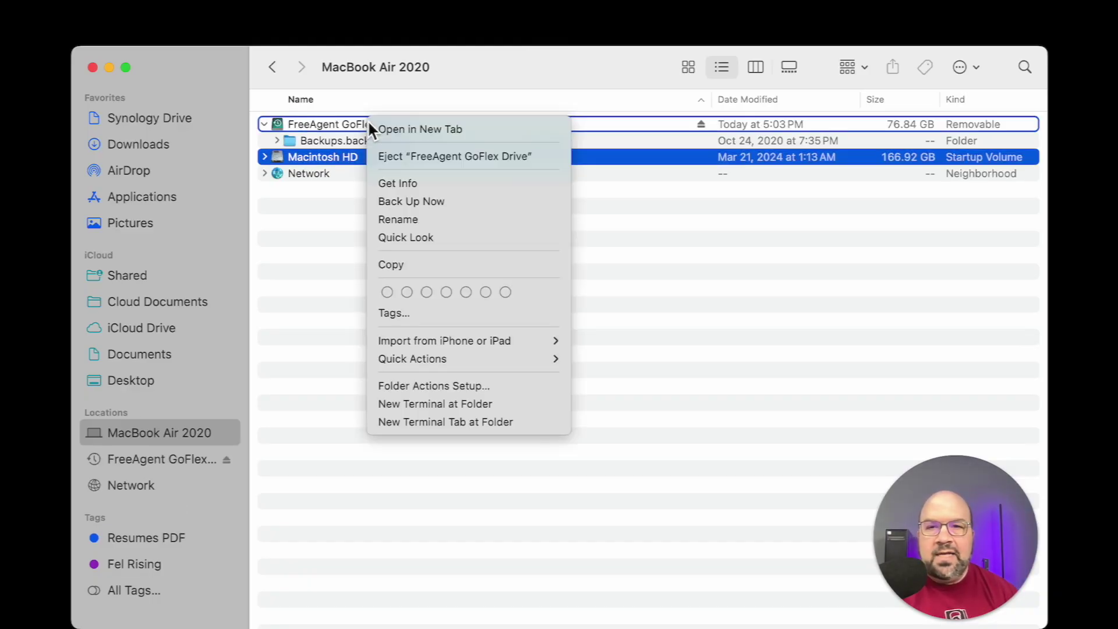
pyautogui.click(449, 190)
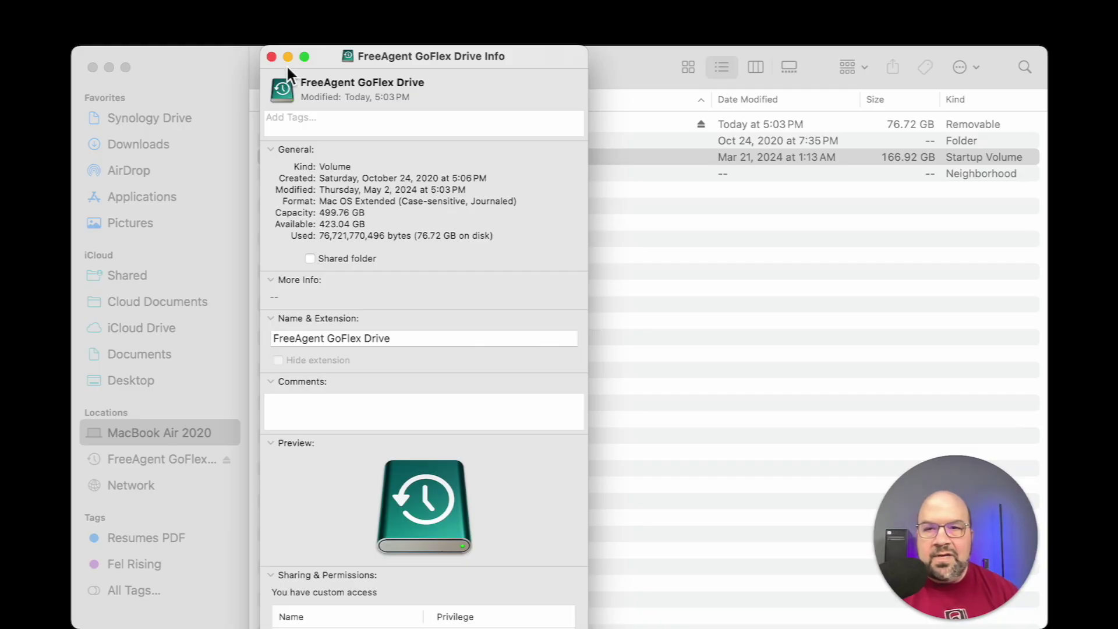
# - Close the Info window and open the FreeAgent GoFlex Drive to show Backups.backupdb
pyautogui.click(272, 57)
pyautogui.click(378, 126)
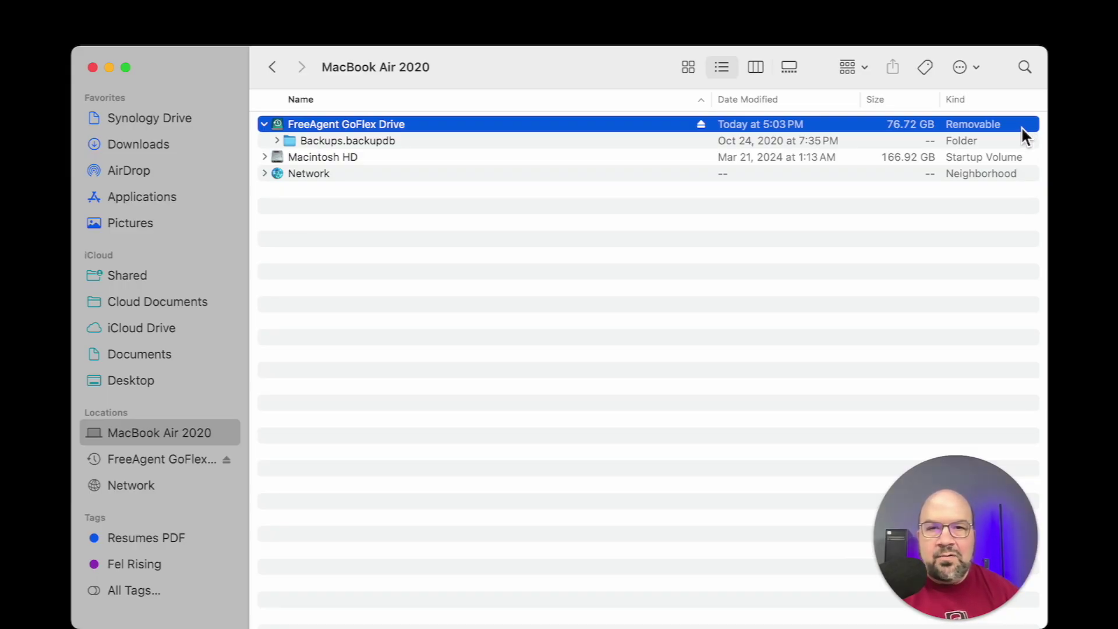
pyautogui.press('super+Down')
# - Create a new folder named 'my Folder' on the drive, then go back to MacBook Air 2020
pyautogui.rightClick(336, 185)
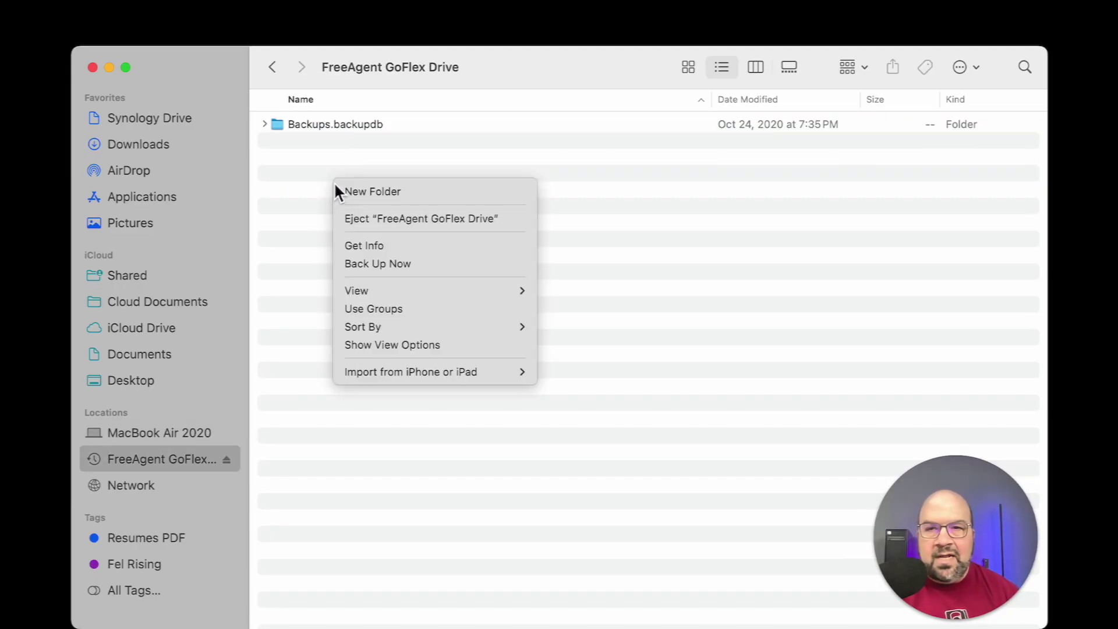
pyautogui.click(386, 191)
pyautogui.write('my Folder')
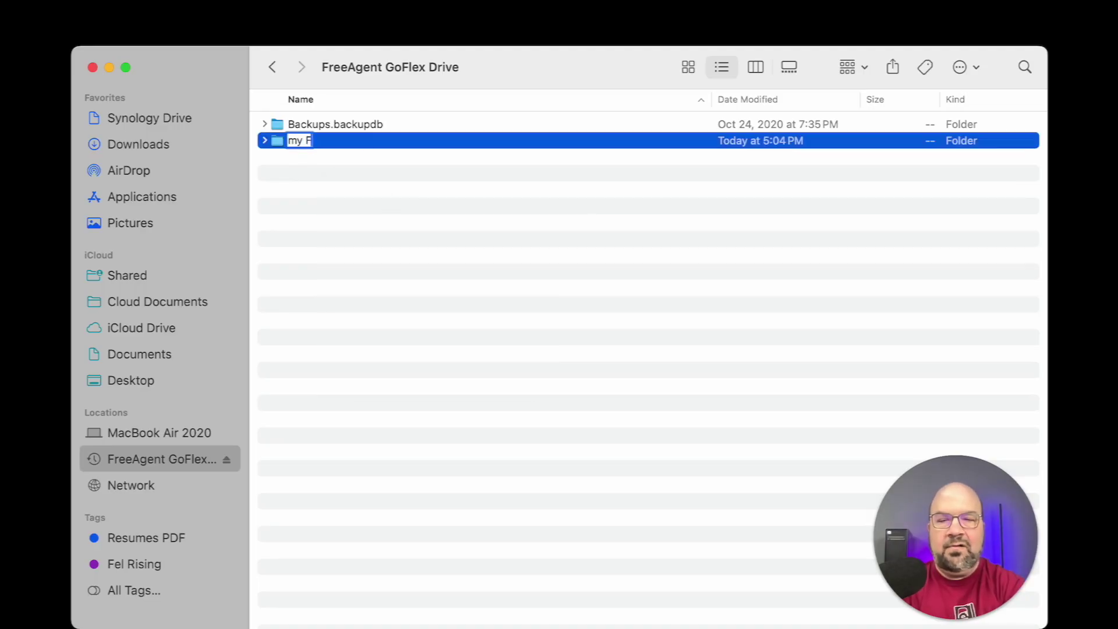
pyautogui.press('Return')
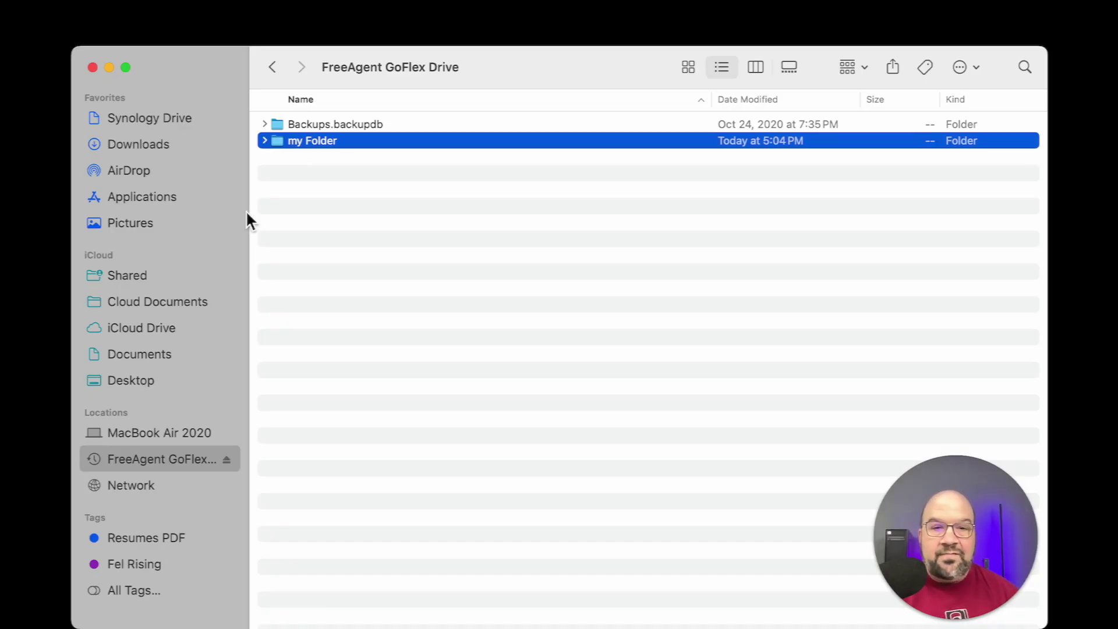
pyautogui.click(275, 67)
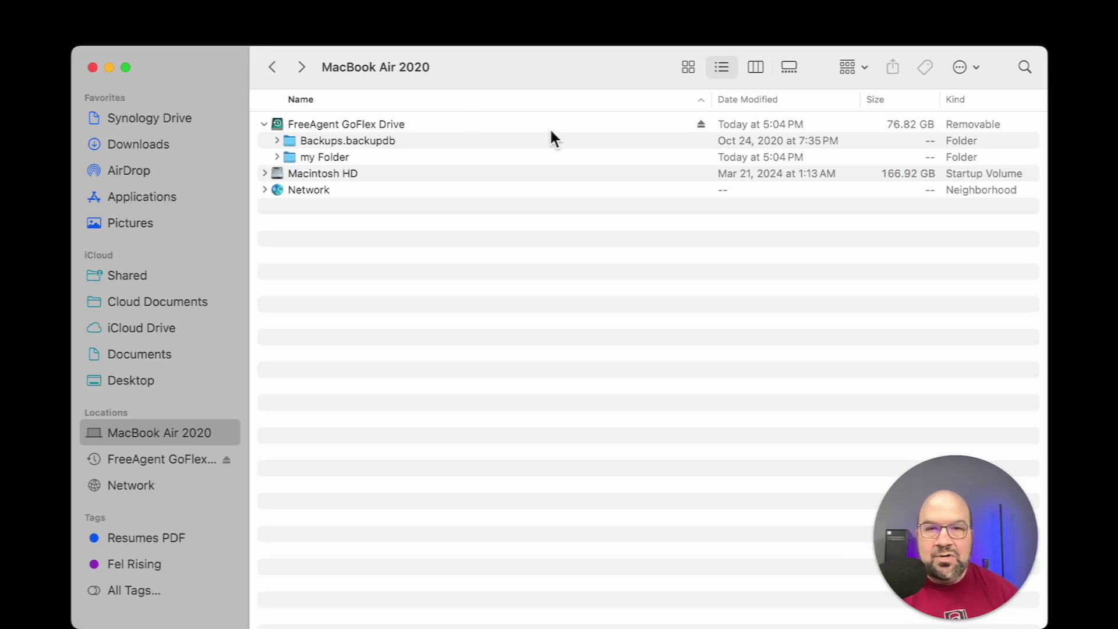
# - Eject the FreeAgent GoFlex Drive, leaving Macintosh HD selected
pyautogui.rightClick(324, 121)
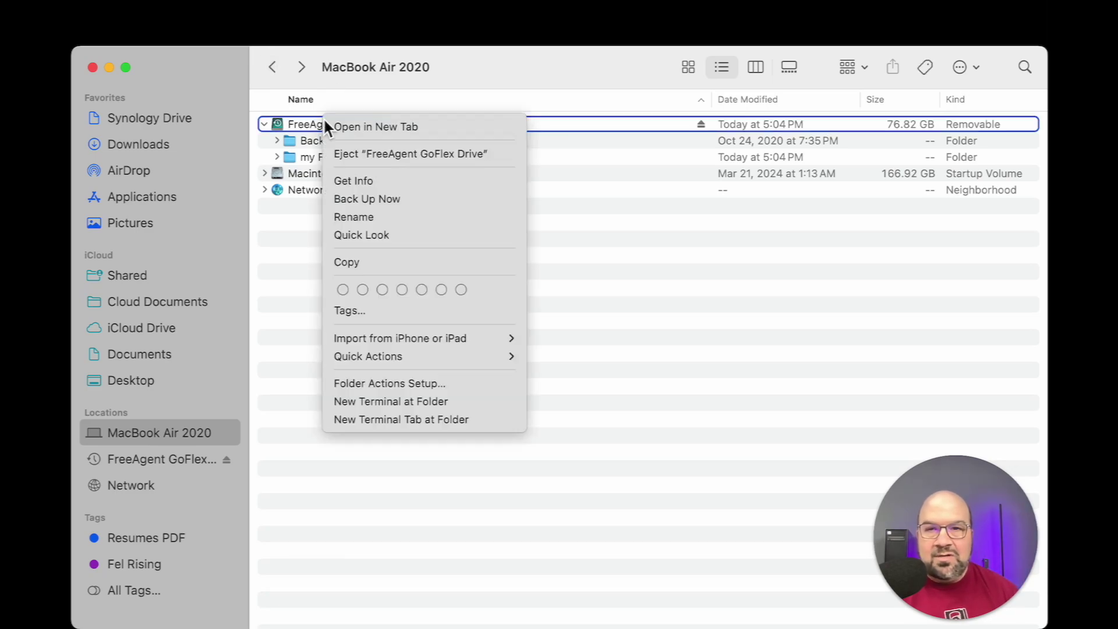
pyautogui.click(386, 156)
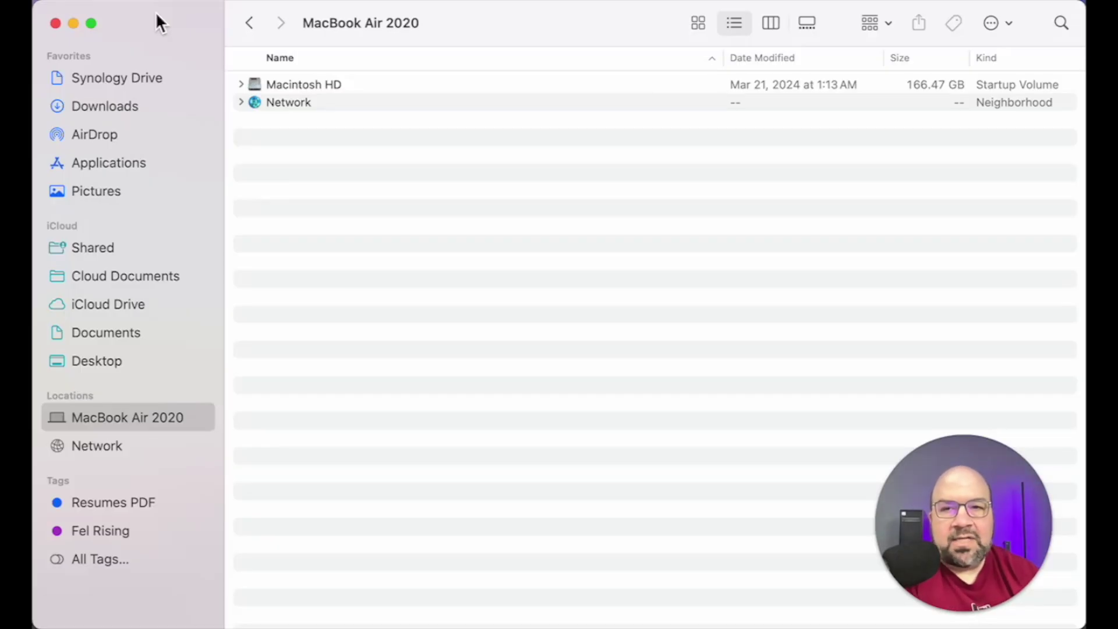
pyautogui.click(273, 88)
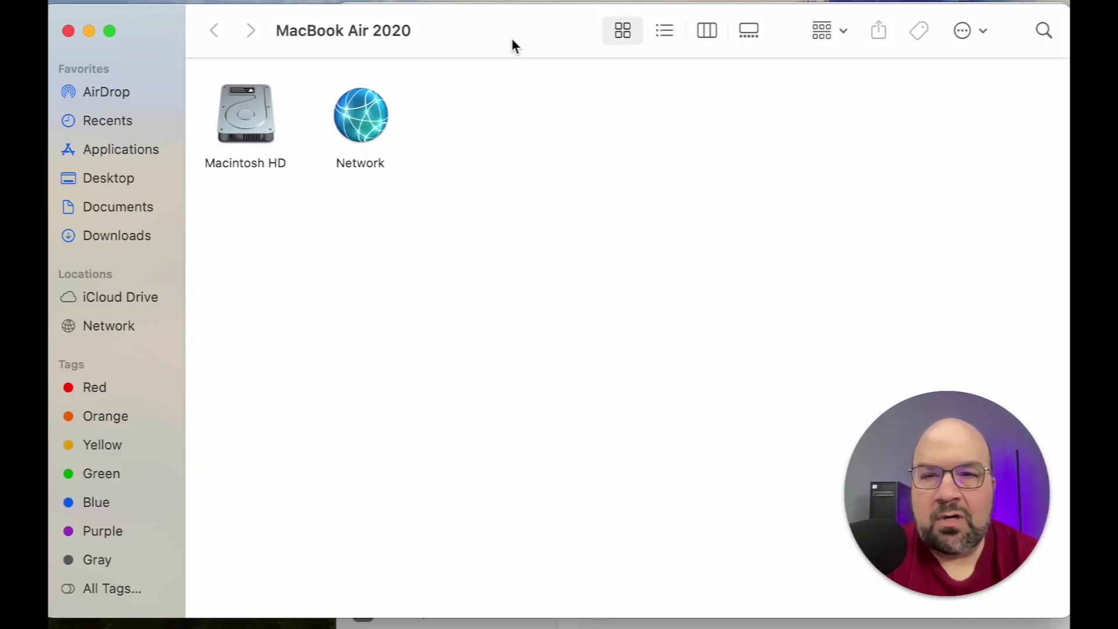
# - Open Macintosh HD's storage details in System Settings, showing 158.28 GB of 494.38 GB used
pyautogui.rightClick(244, 115)
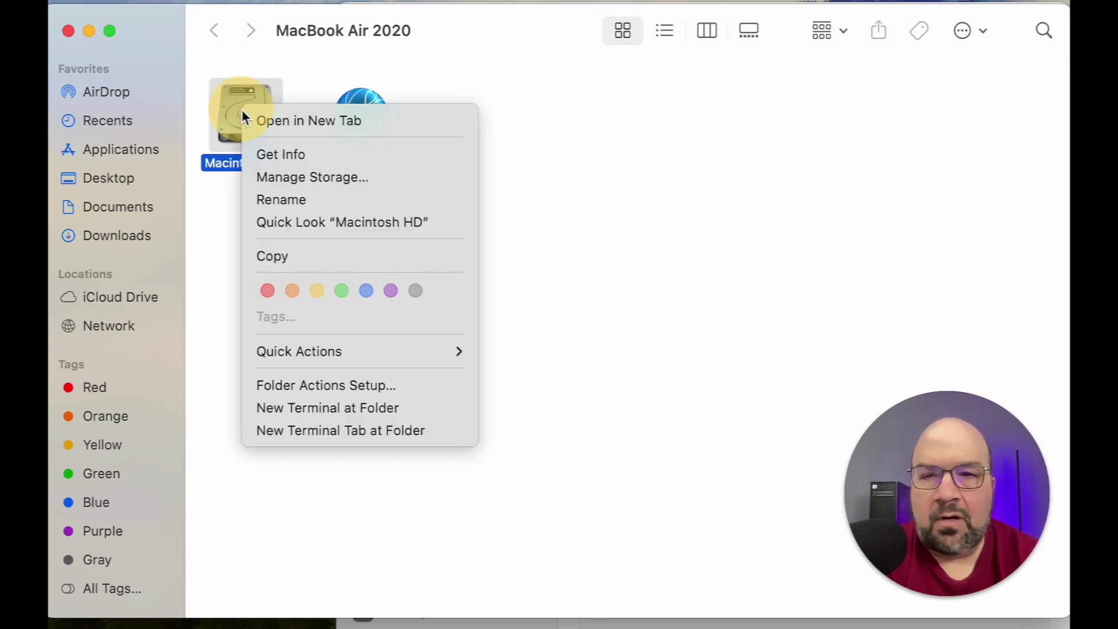
pyautogui.click(279, 182)
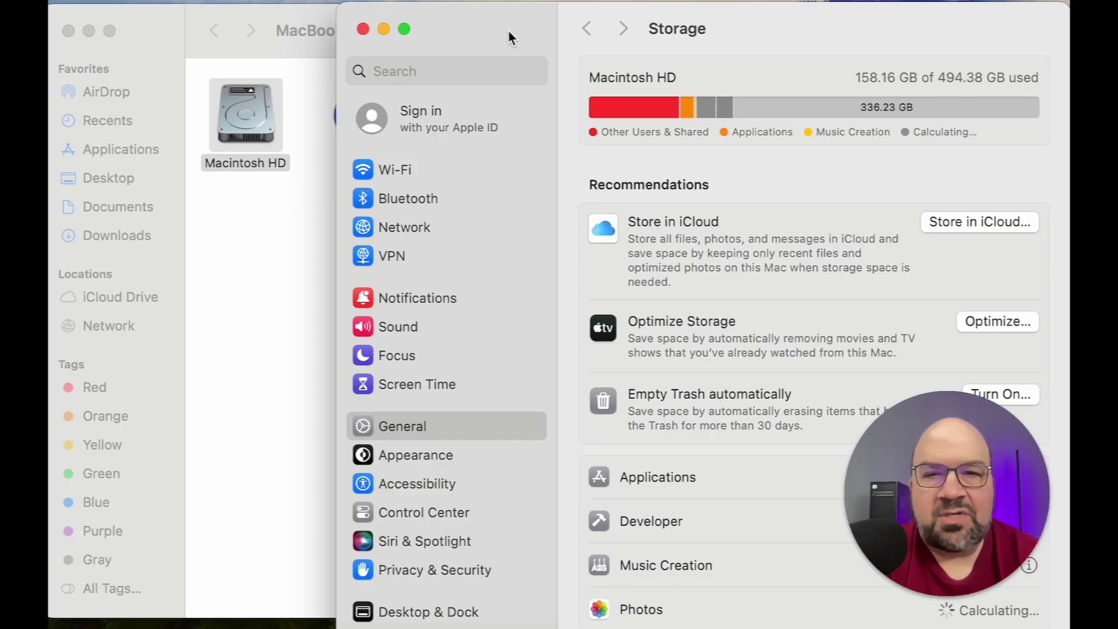
pyautogui.moveTo(621, 100)
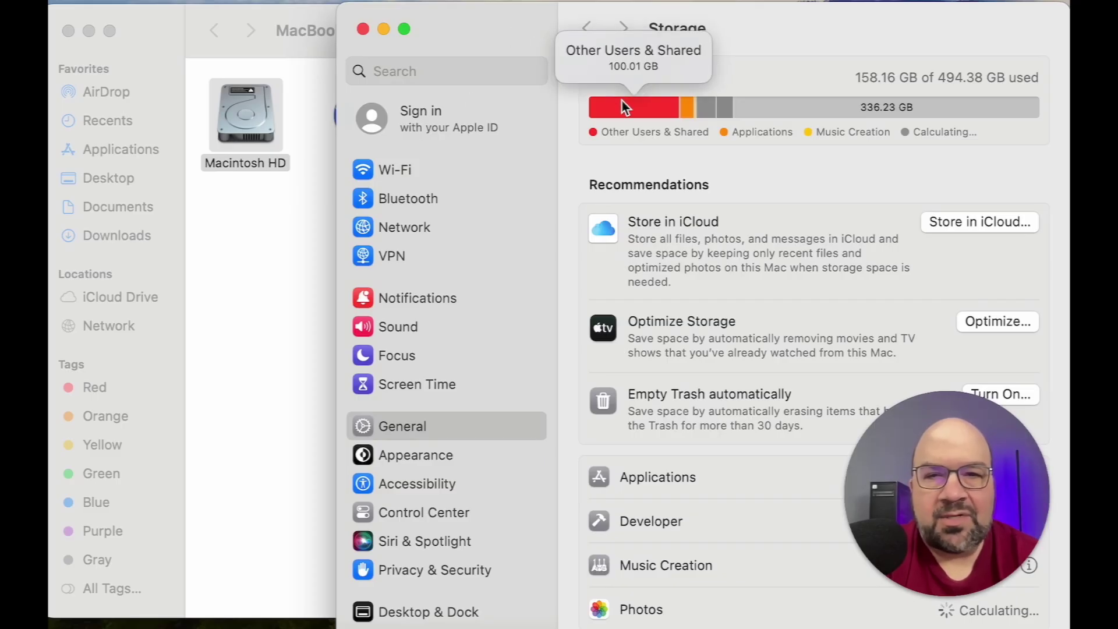
pyautogui.moveTo(696, 114)
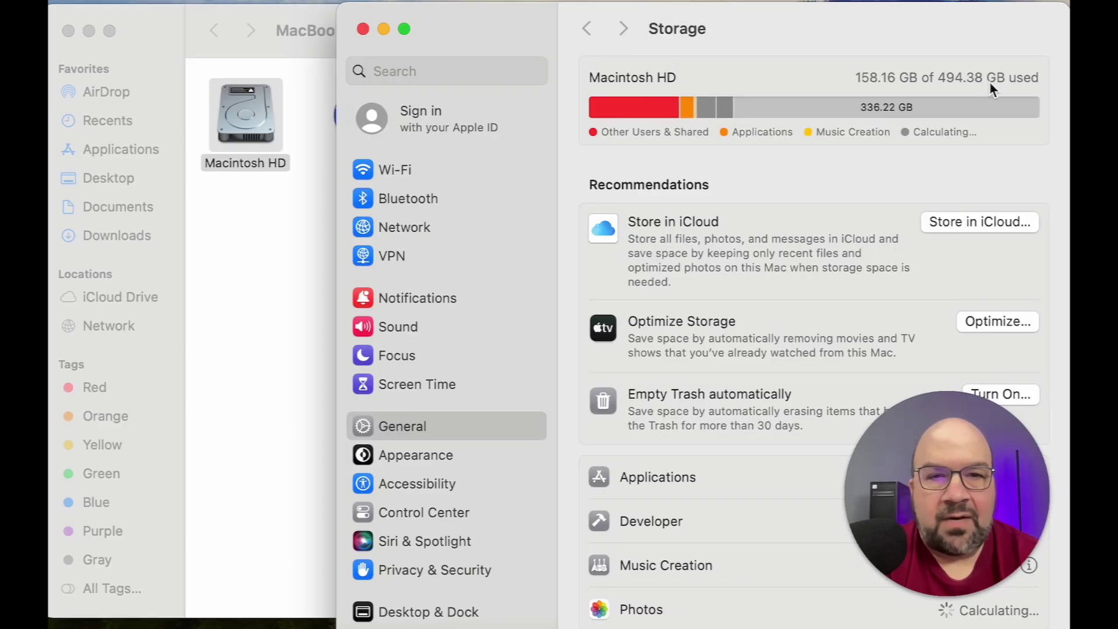
pyautogui.moveTo(814, 110)
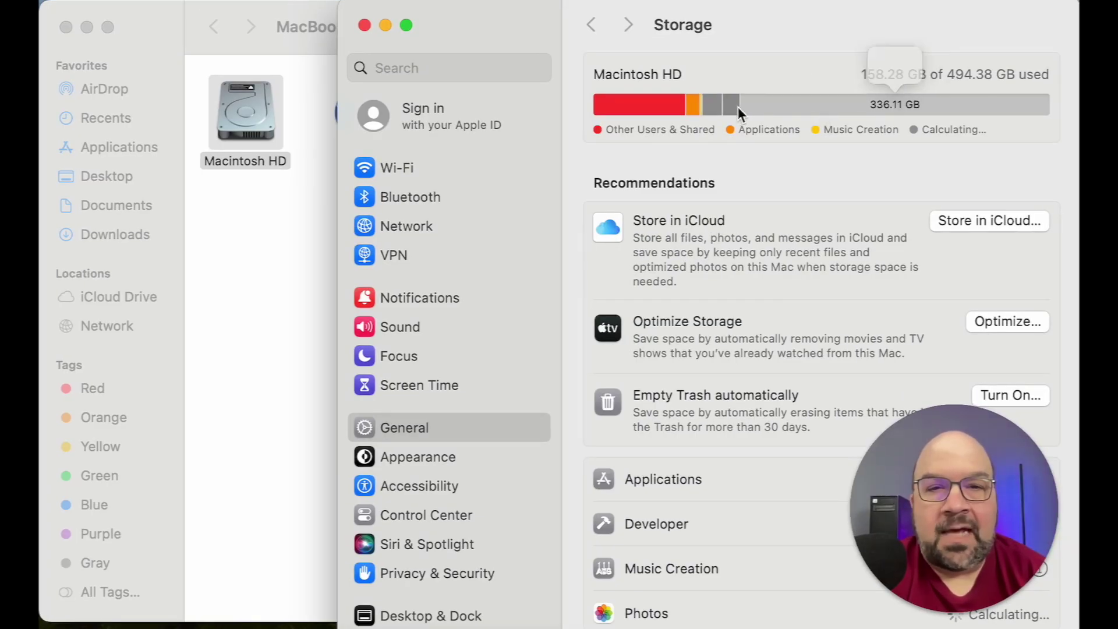
pyautogui.moveTo(736, 106)
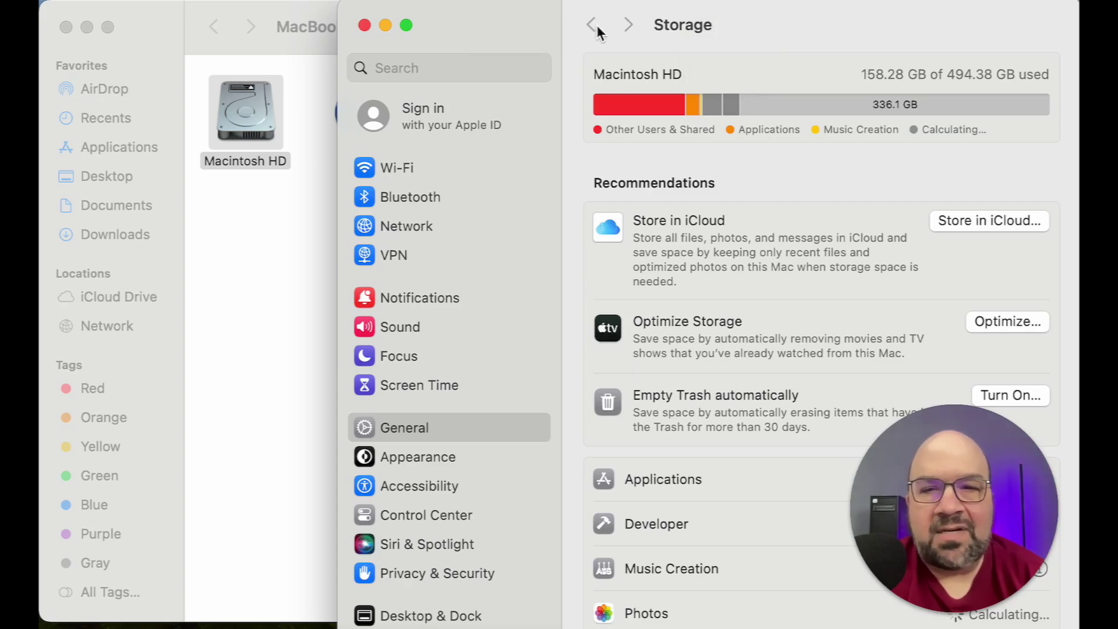
# - Scroll the Storage page back to the usage bar, then return to the Finder window
pyautogui.scroll(-5, 780, 254)
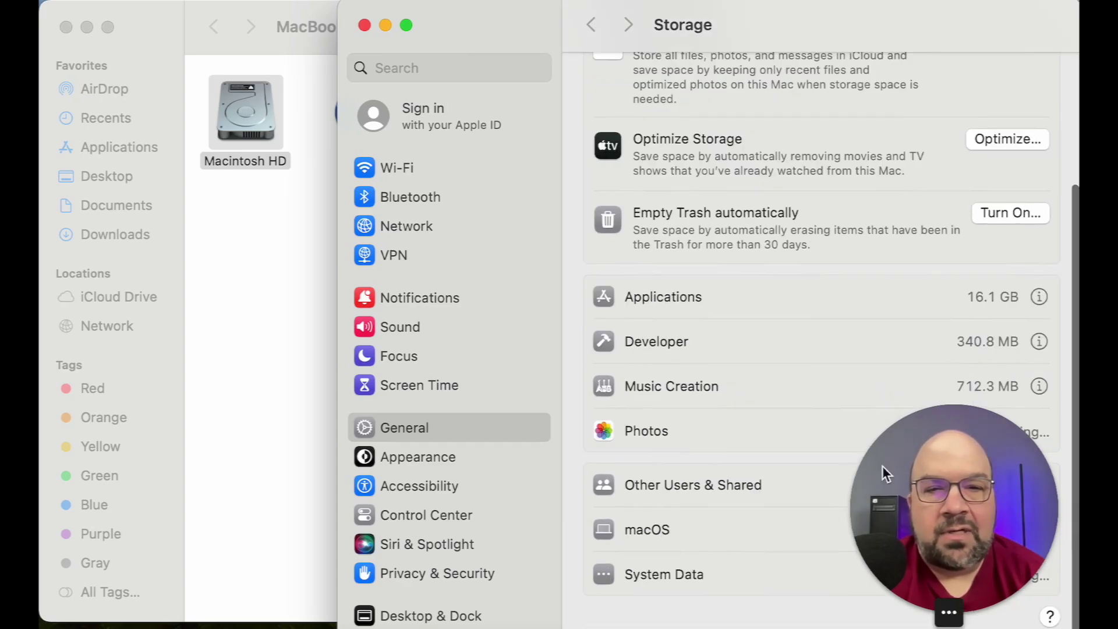
pyautogui.moveTo(946, 421); pyautogui.dragTo(134, 402)
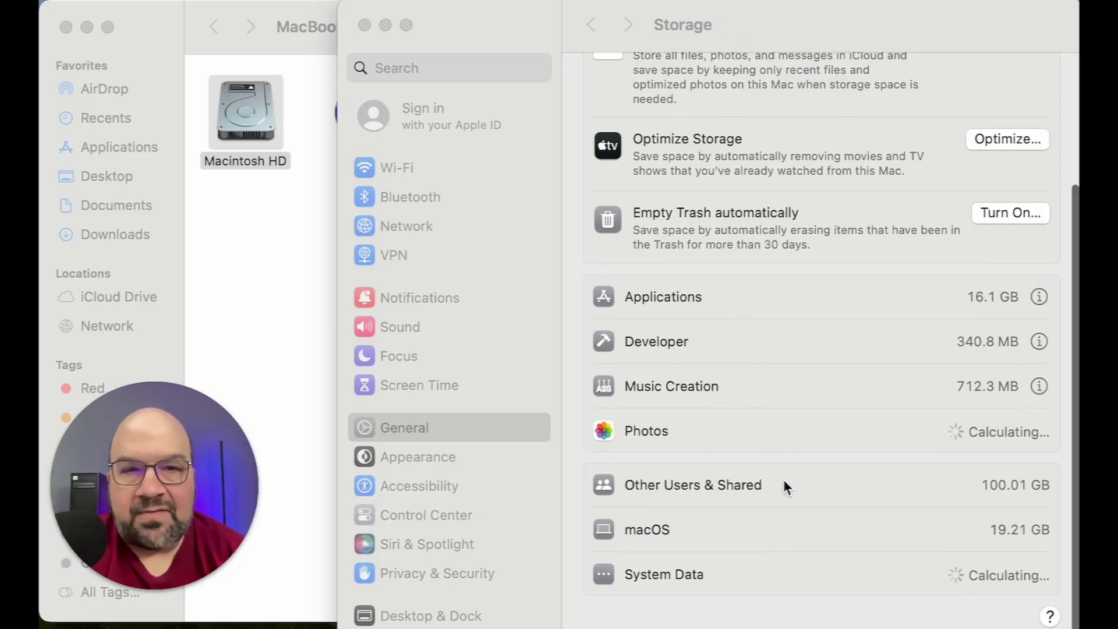
pyautogui.scroll(5, 784, 482)
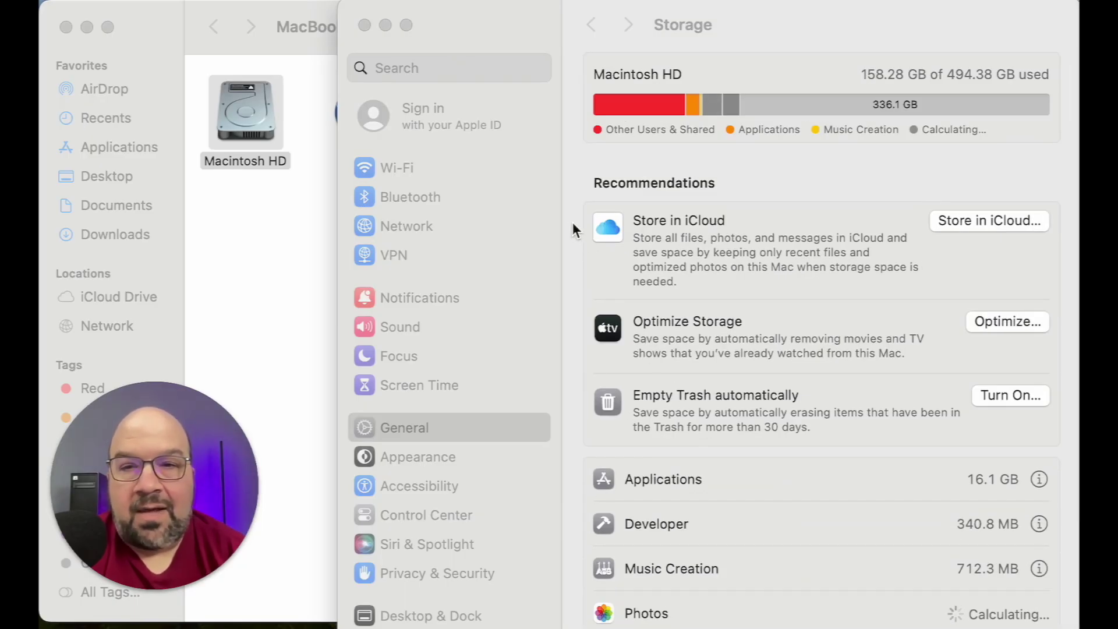
pyautogui.click(282, 250)
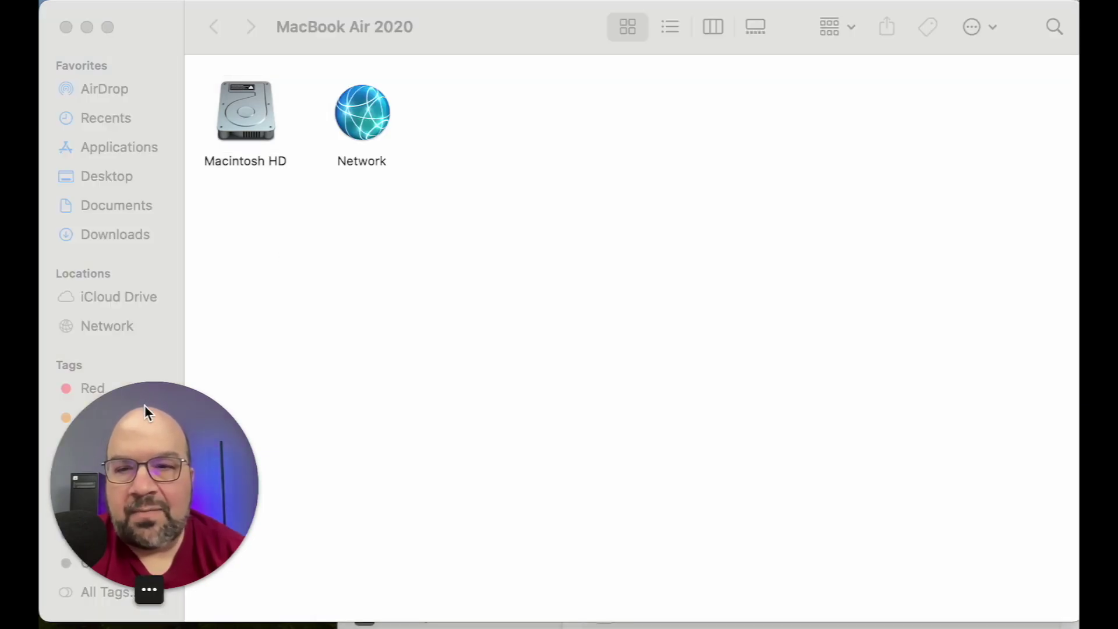
# - Show the Applications folder's list of installed apps with their sizes
pyautogui.moveTo(144, 405); pyautogui.dragTo(910, 421)
pyautogui.click(109, 148)
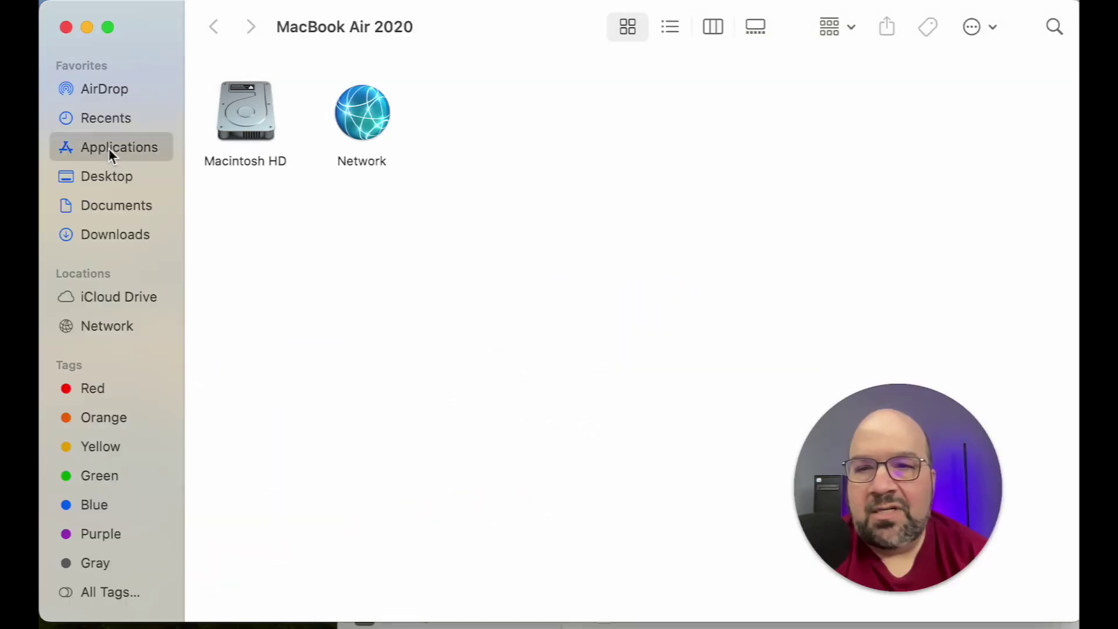
pyautogui.scroll(5, 568, 243)
pyautogui.scroll(10, 569, 246)
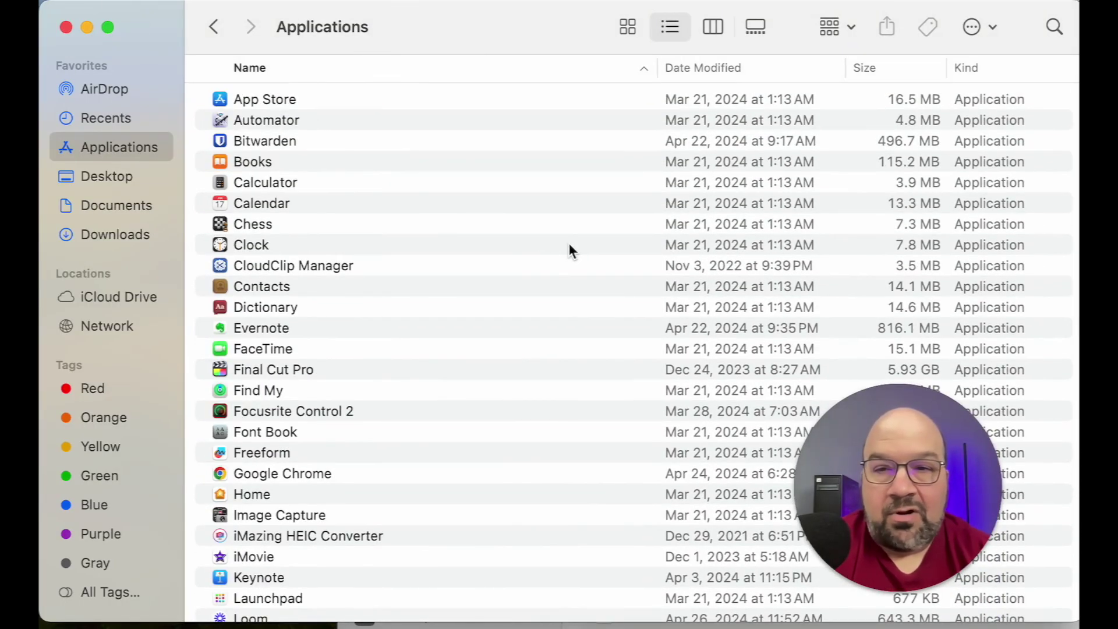
# - Move the Bitwarden app (496.7 MB) to the Trash
pyautogui.click(435, 142)
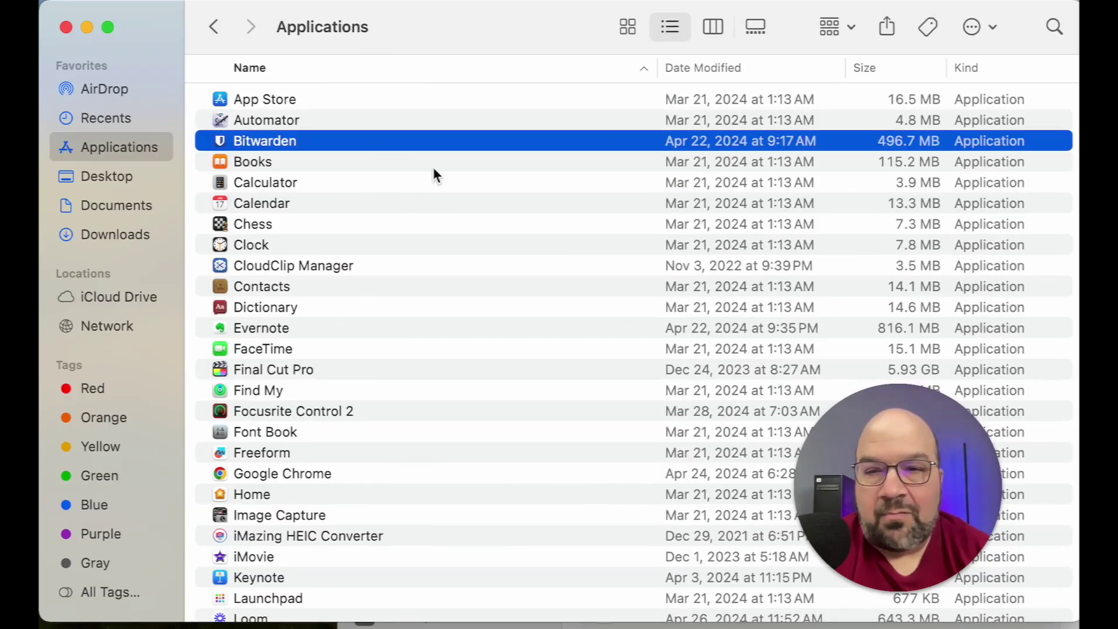
pyautogui.rightClick(321, 141)
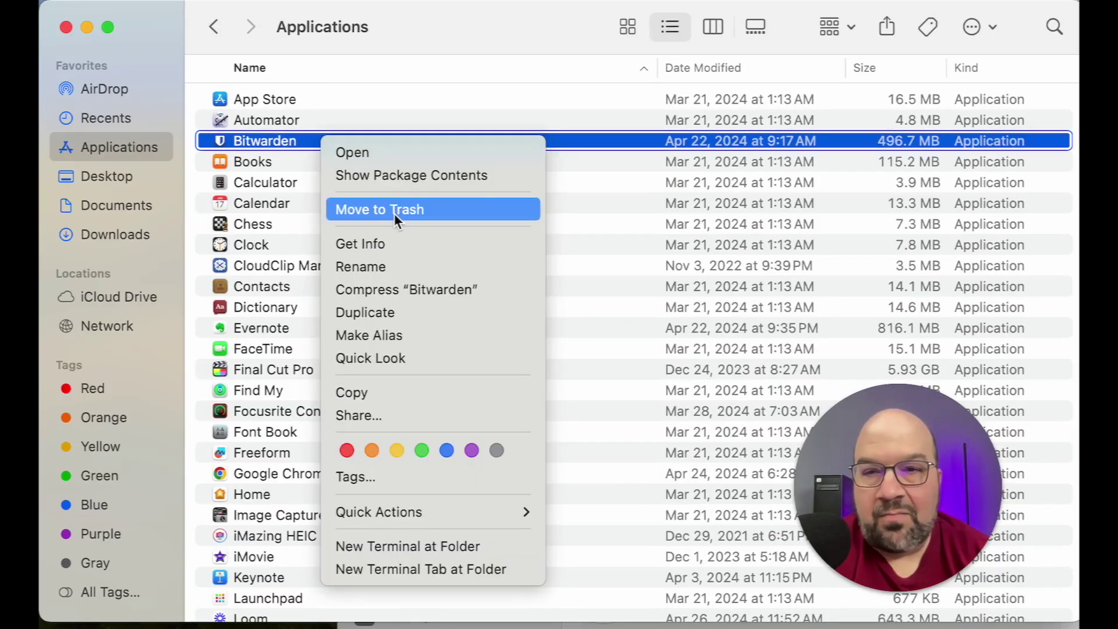
pyautogui.click(449, 27)
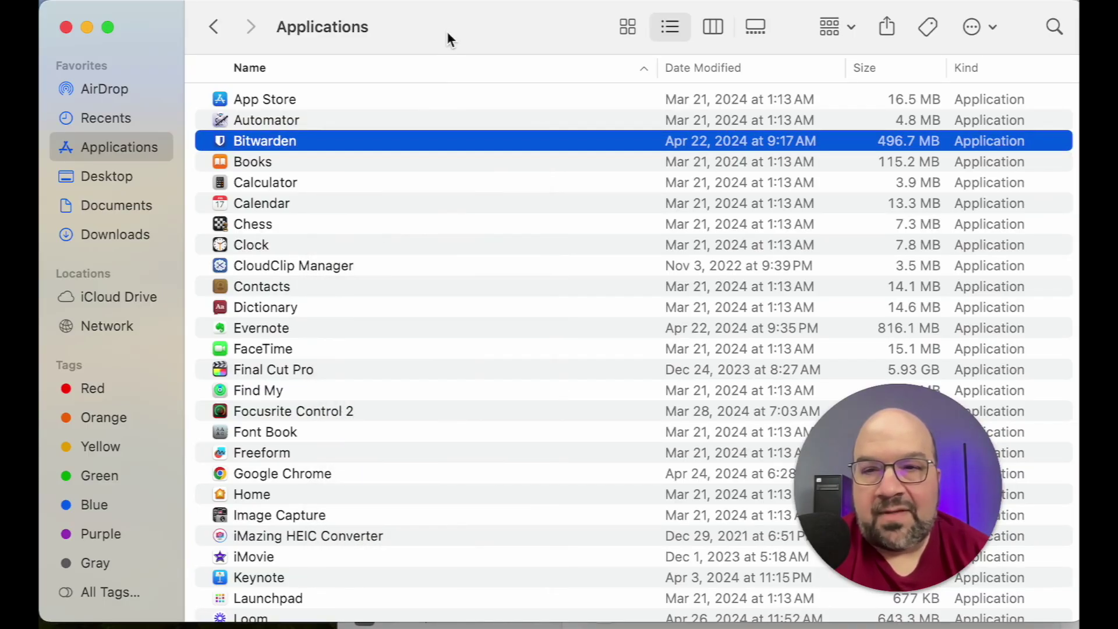
pyautogui.click(116, 208)
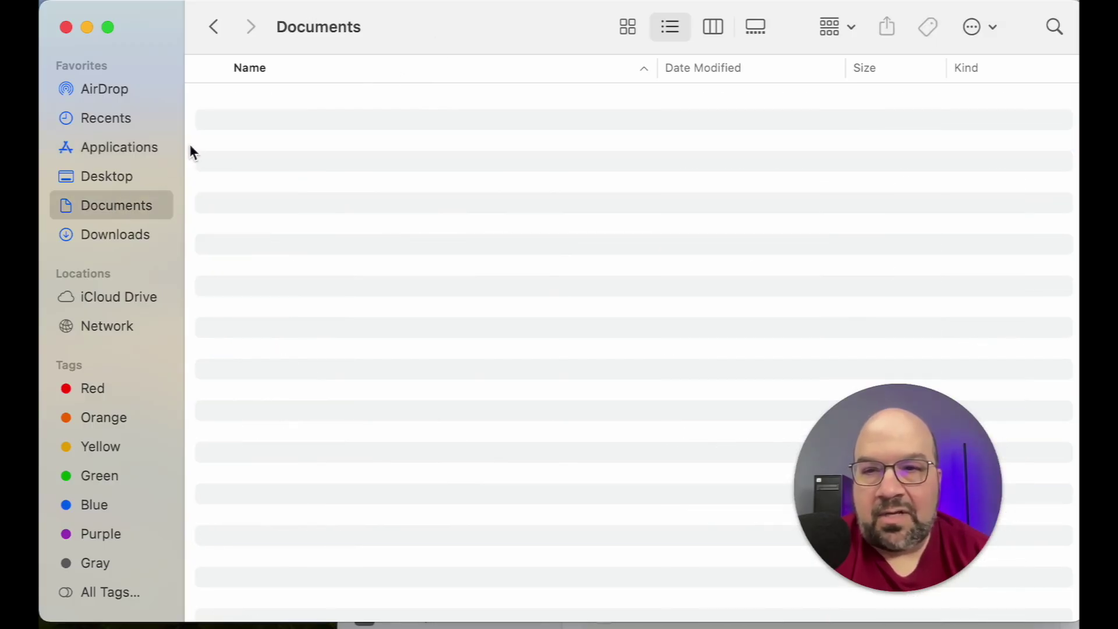
pyautogui.click(97, 242)
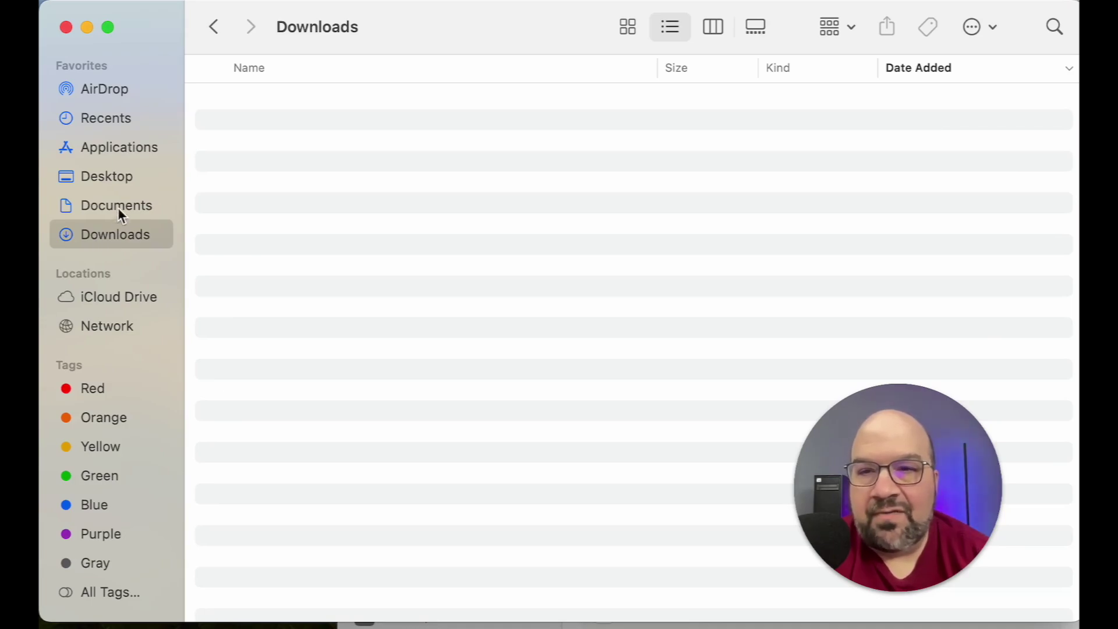
pyautogui.click(101, 149)
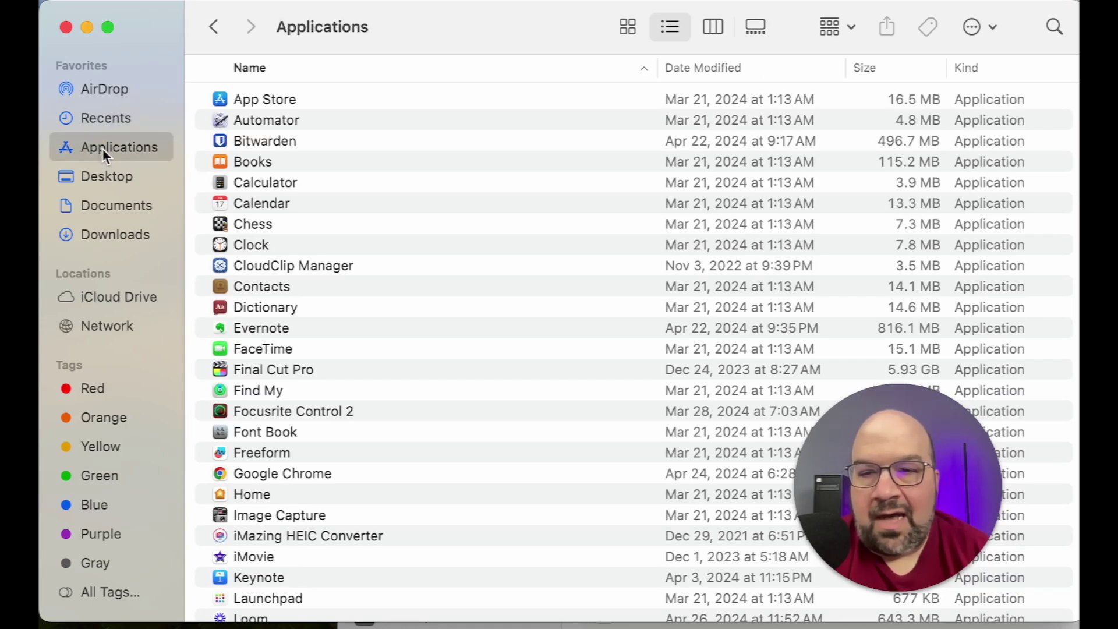
pyautogui.scroll(-5, 344, 243)
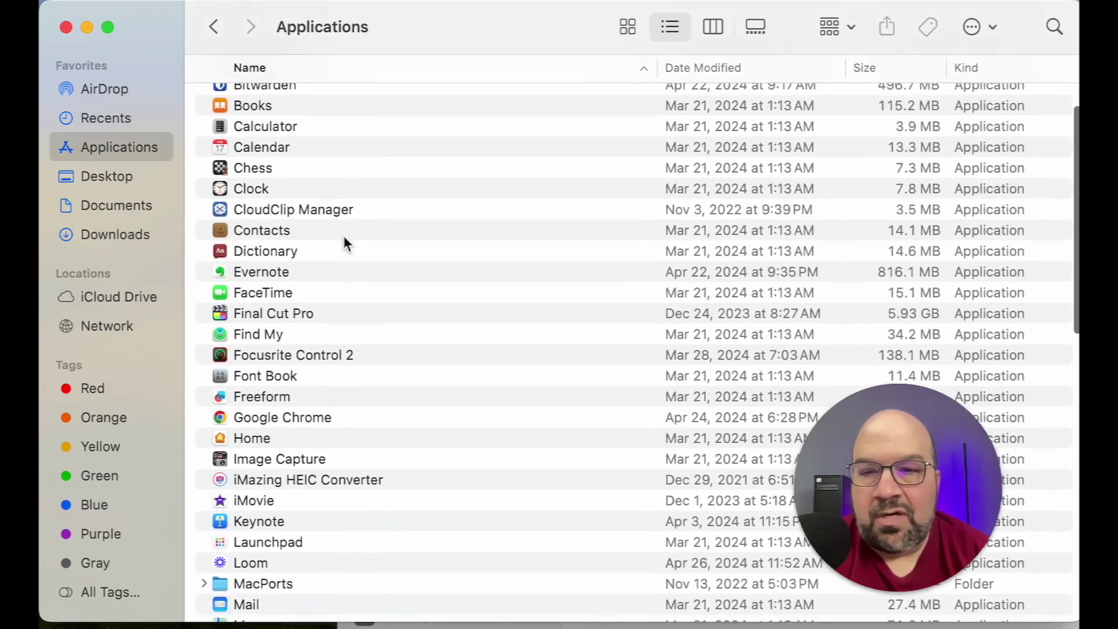
pyautogui.scroll(-5, 344, 239)
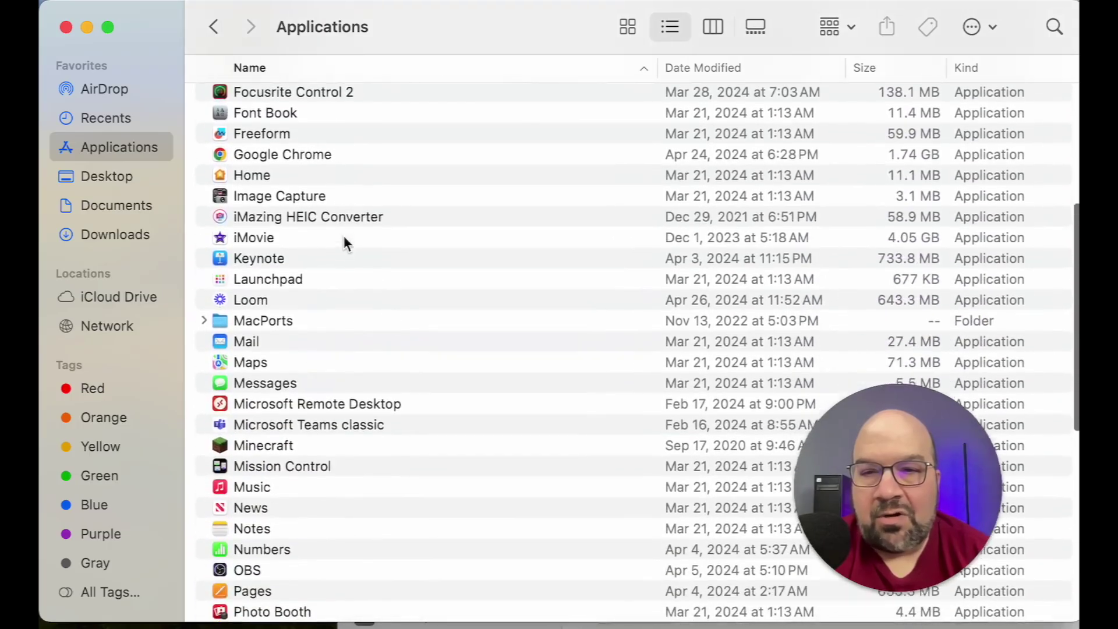
pyautogui.scroll(-3, 343, 242)
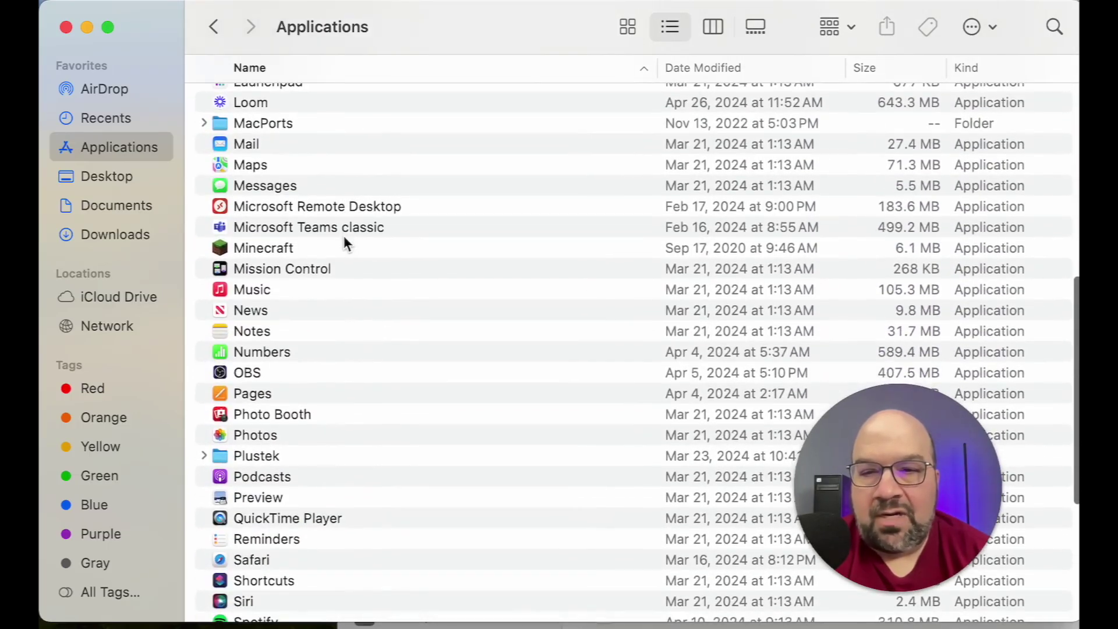
pyautogui.scroll(8, 344, 242)
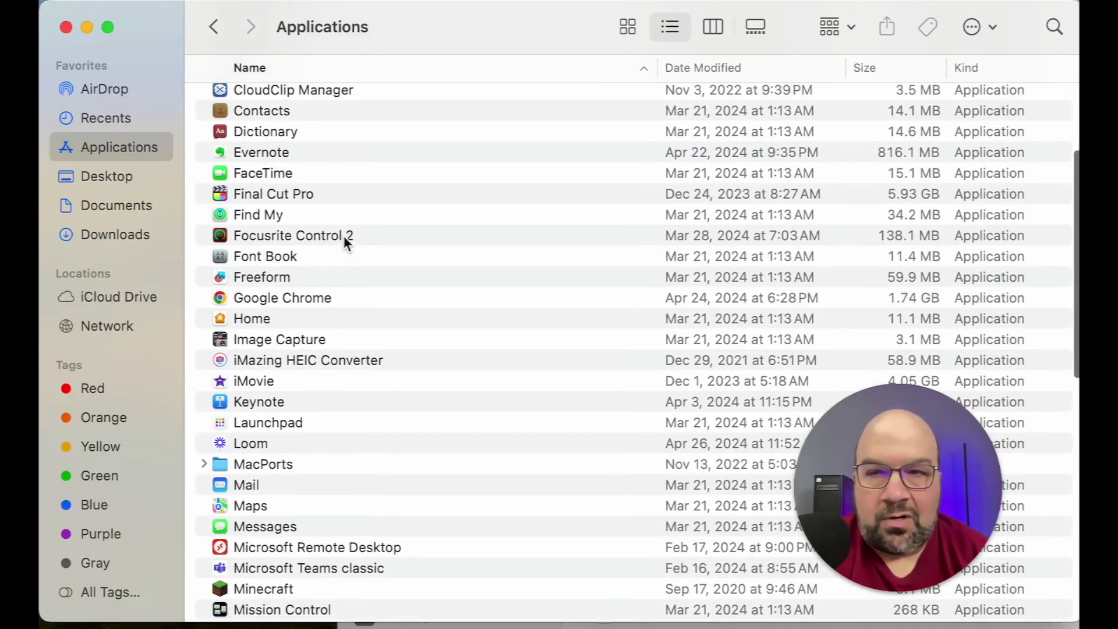
pyautogui.scroll(1, 346, 243)
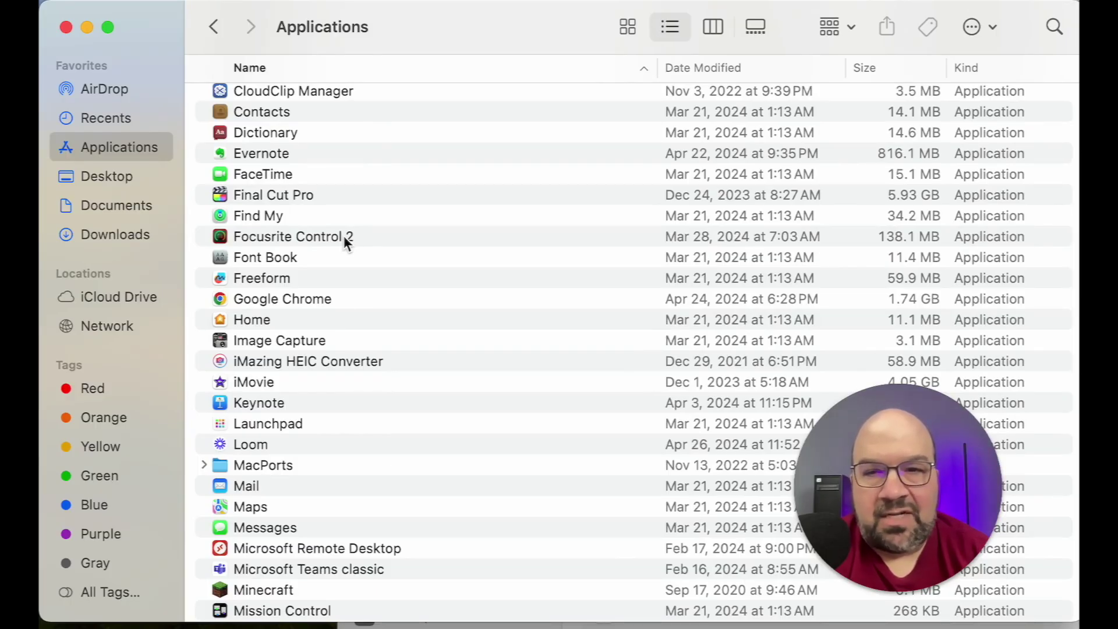
pyautogui.scroll(5, 345, 242)
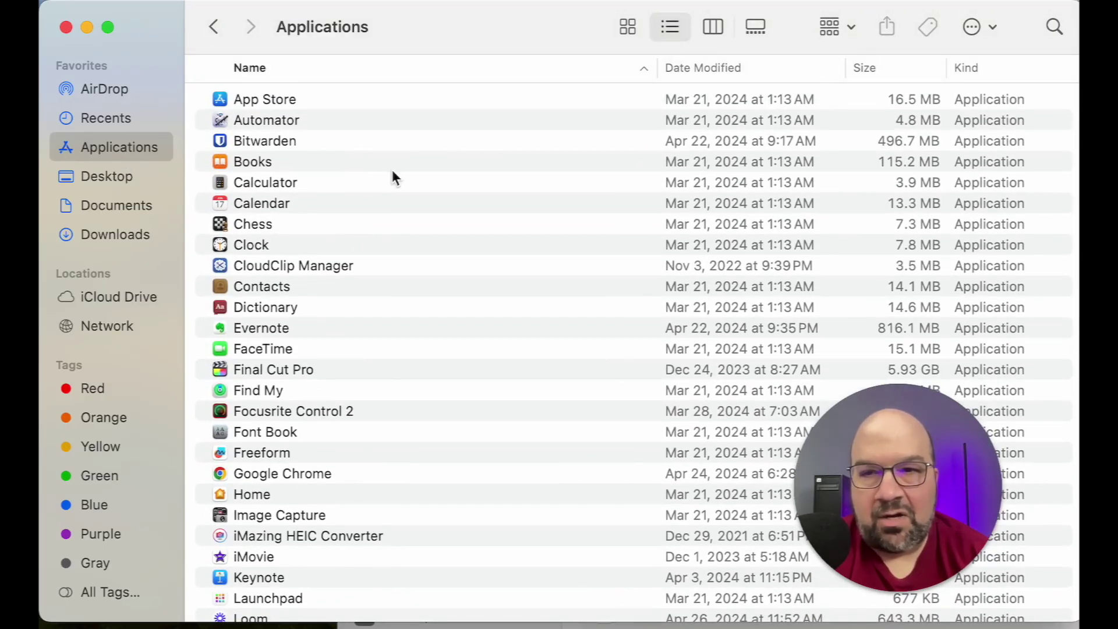
pyautogui.scroll(-10, 393, 171)
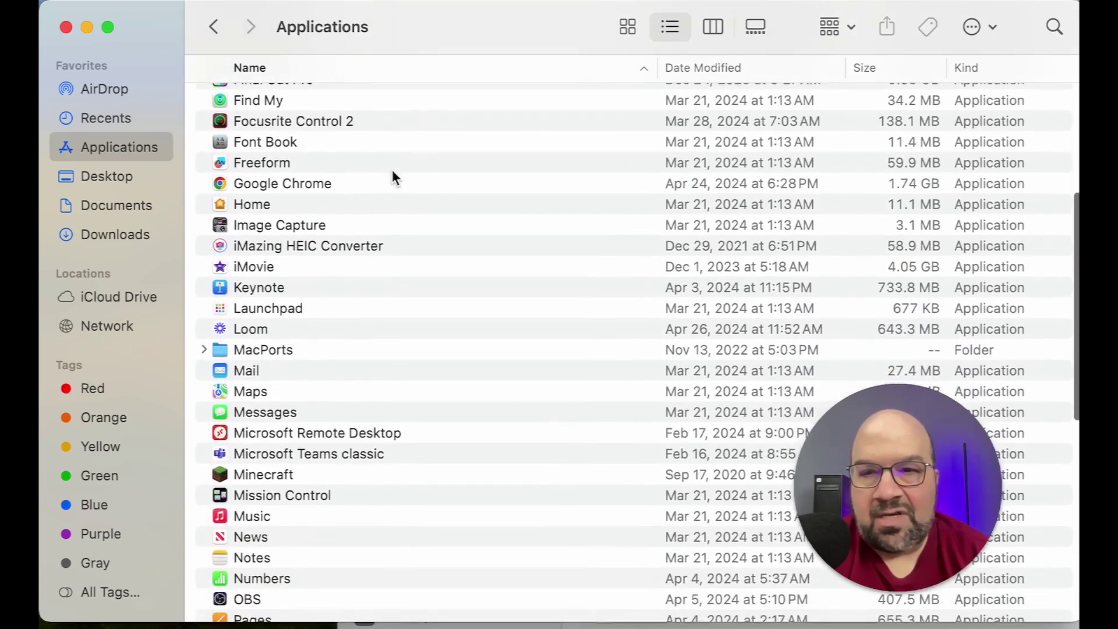
pyautogui.scroll(-5, 392, 177)
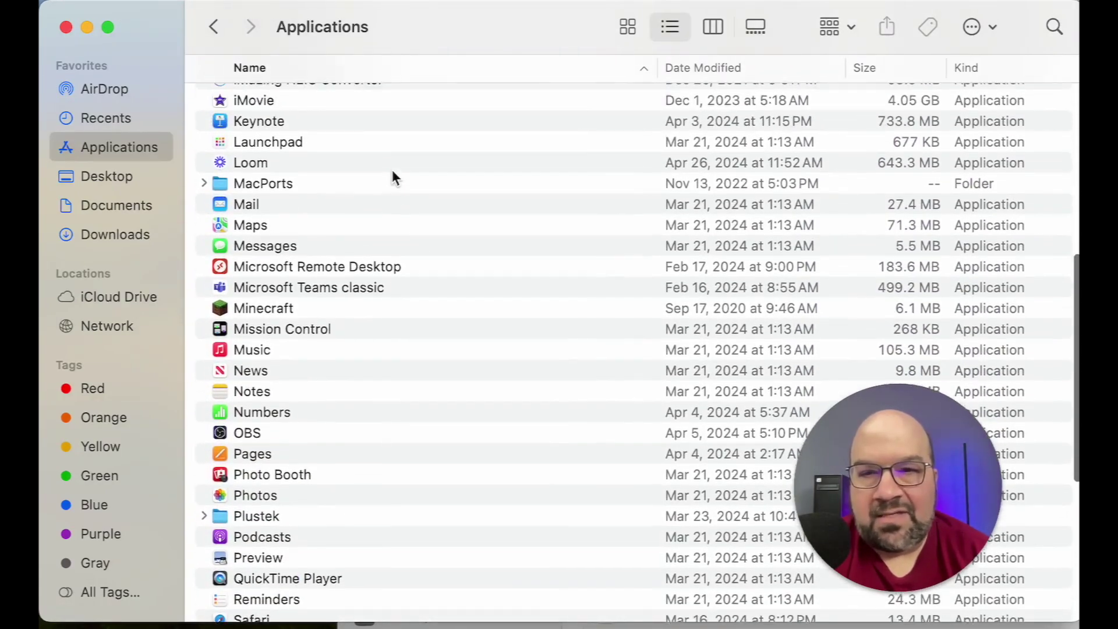
pyautogui.scroll(1, 393, 169)
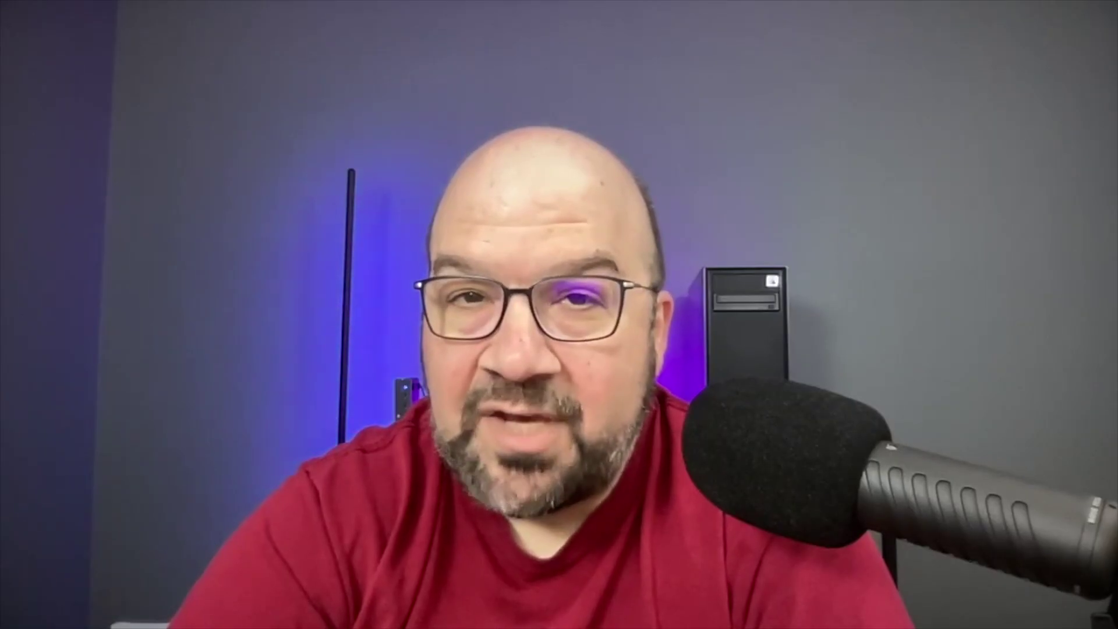